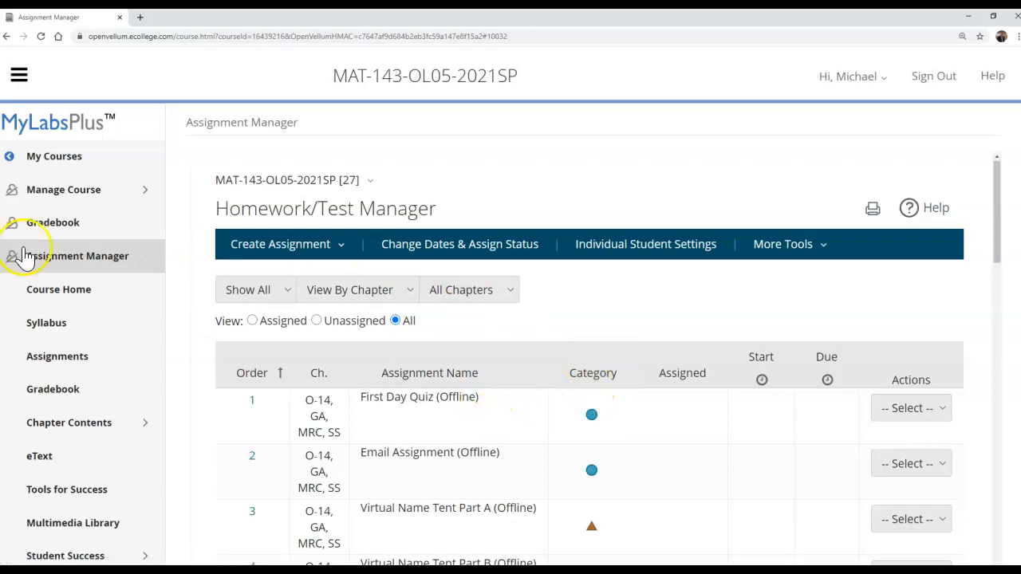
# - Open the gradebook's Change Weights and Categories page and view the category weighting table
pyautogui.click(52, 228)
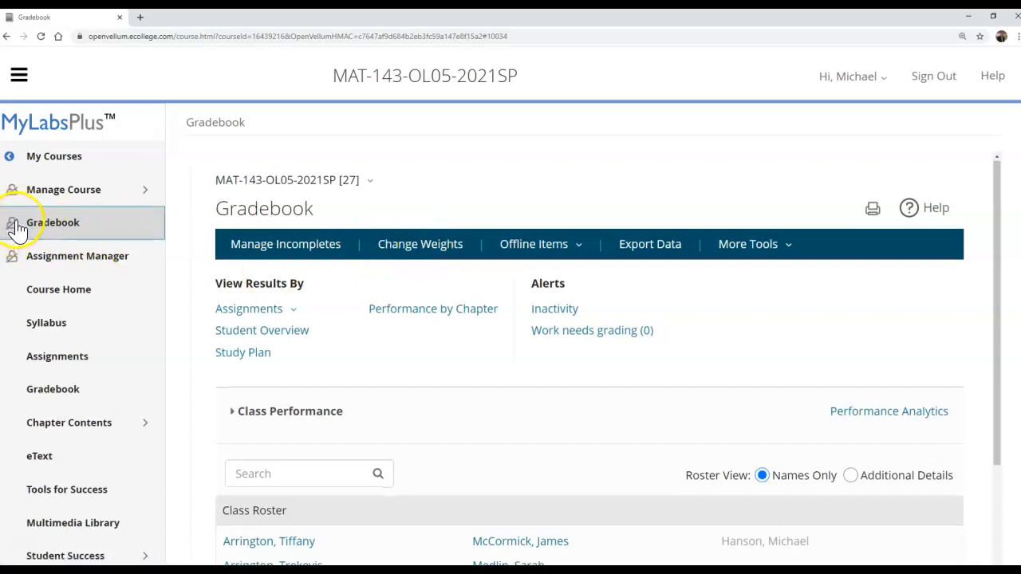
pyautogui.click(423, 255)
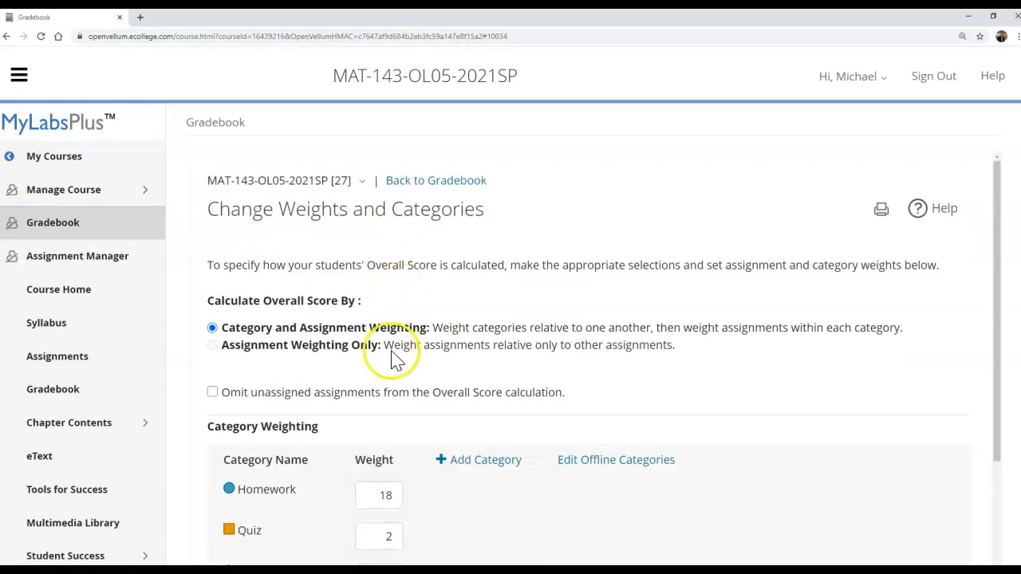
pyautogui.scroll(-3, 396, 361)
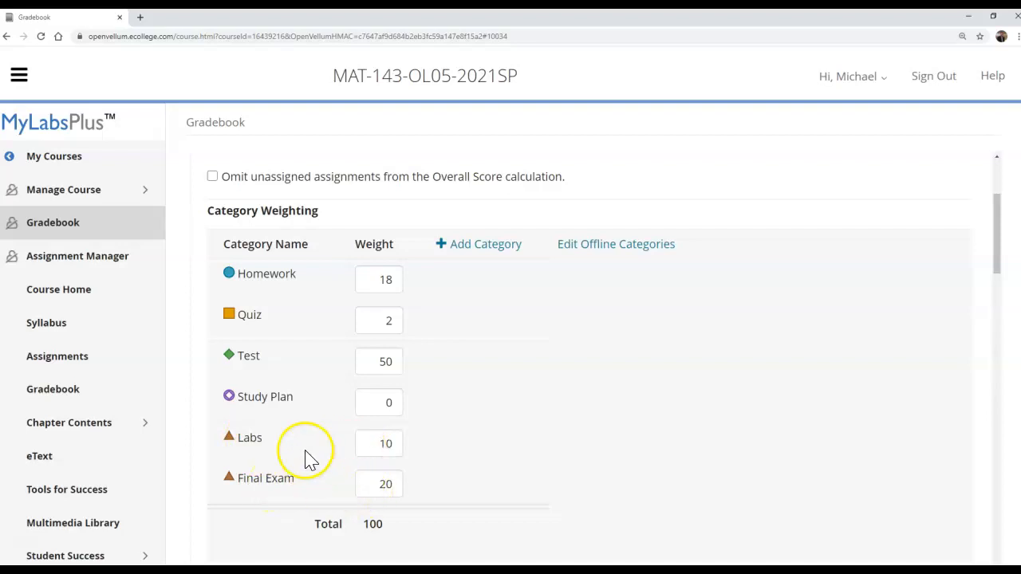
# - Review the category, points and overall percentage of every assignment, down to the Domain & Range Worksheet
pyautogui.scroll(-1, 533, 425)
pyautogui.scroll(-18, 532, 425)
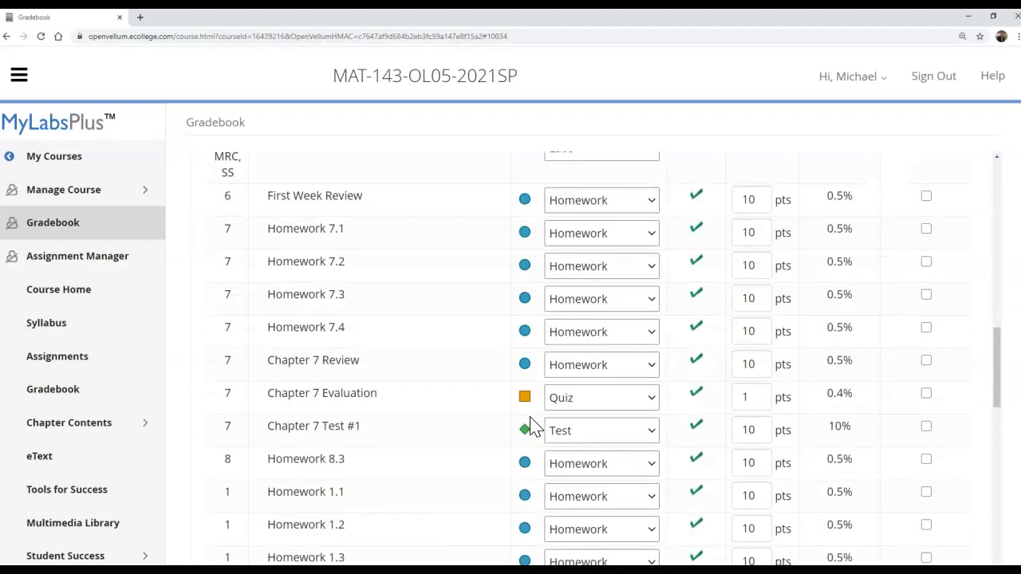
pyautogui.scroll(-8, 533, 425)
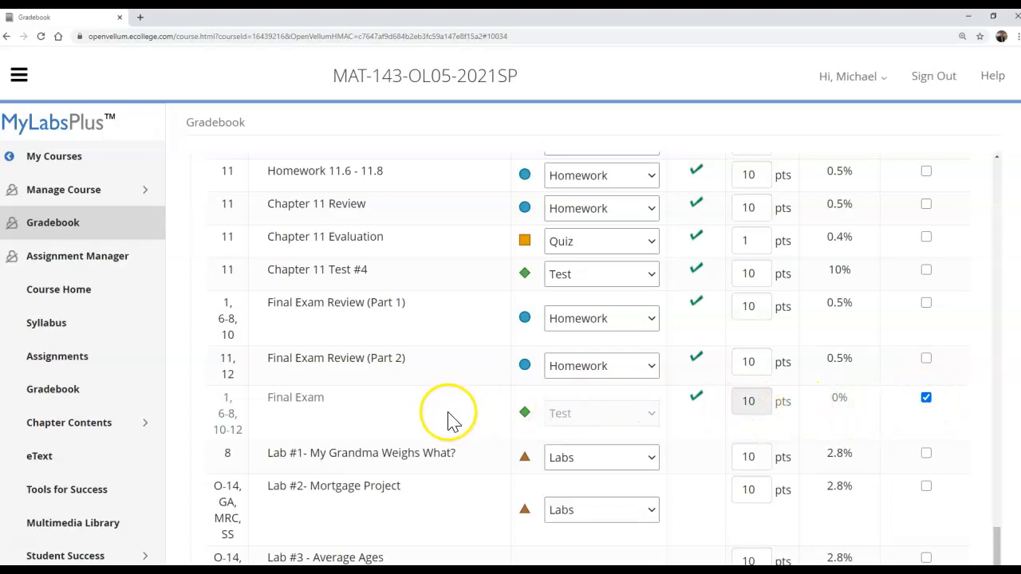
pyautogui.scroll(-1, 512, 444)
pyautogui.scroll(-3, 513, 443)
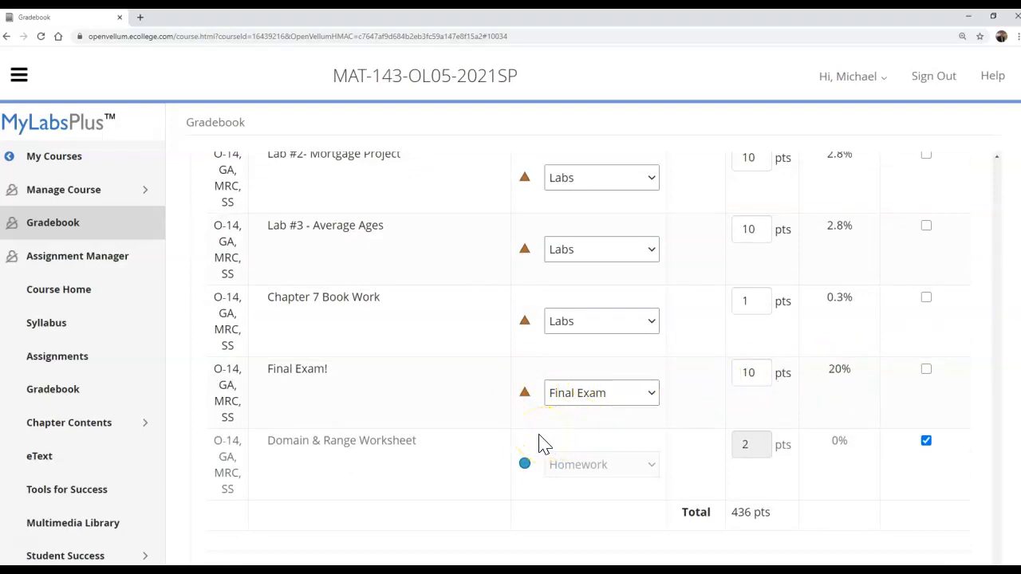
# - Compare the excluded Final Exam with the Final Exam! entry, and check which category the labs and Chapter 7 Book Work belong to
pyautogui.scroll(5, 543, 444)
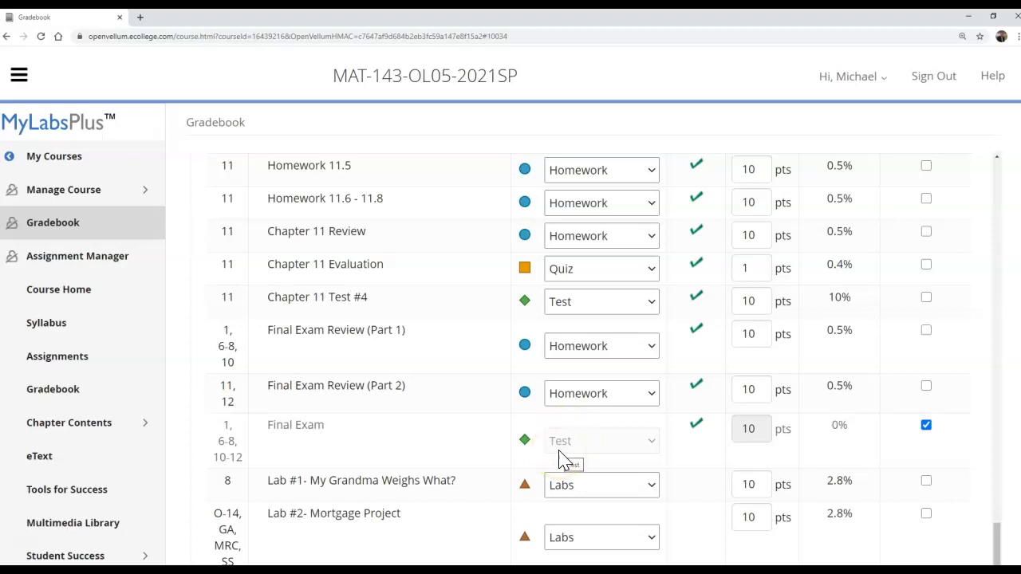
pyautogui.scroll(-3, 539, 461)
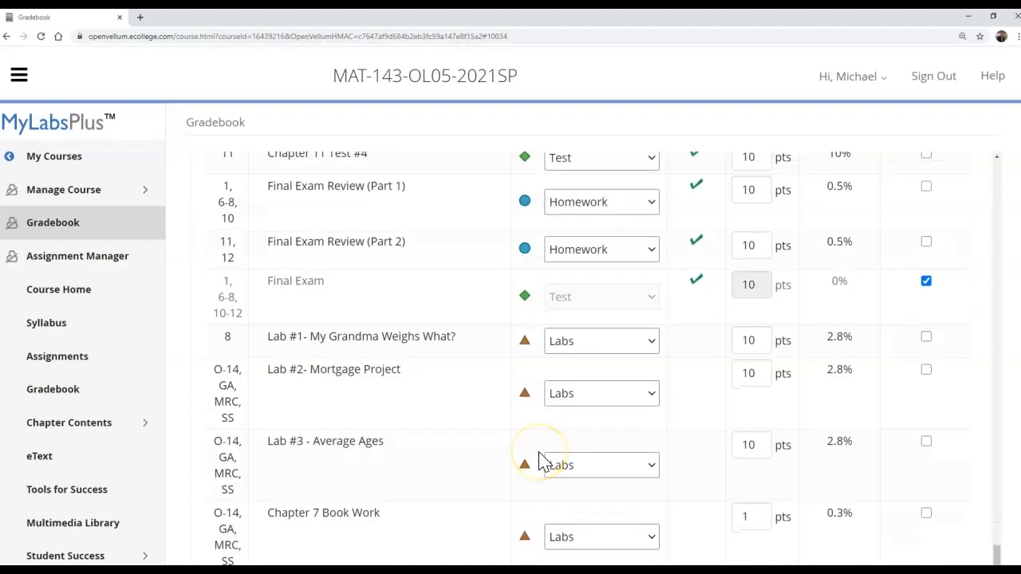
pyautogui.scroll(-3, 539, 461)
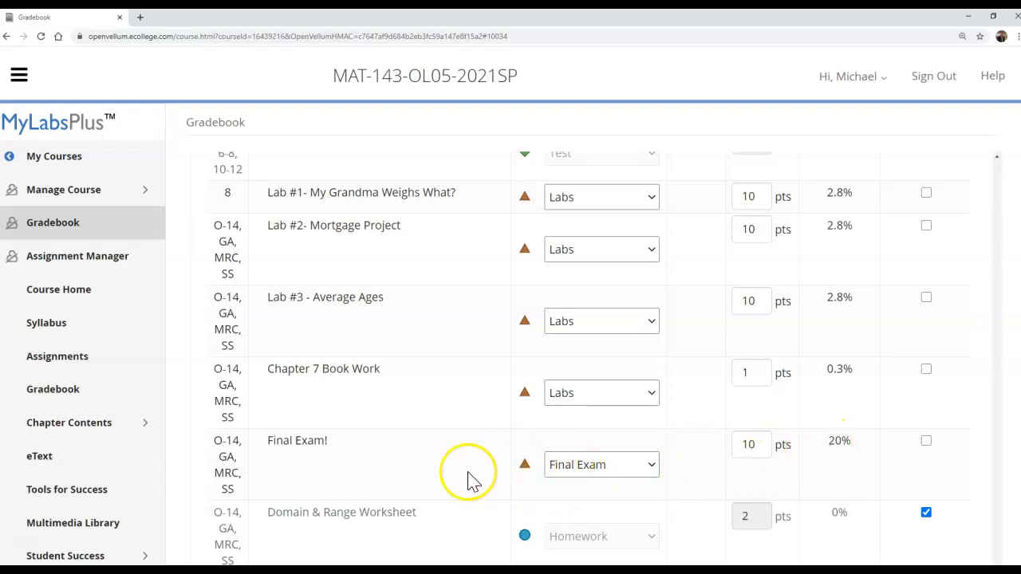
pyautogui.scroll(1, 356, 458)
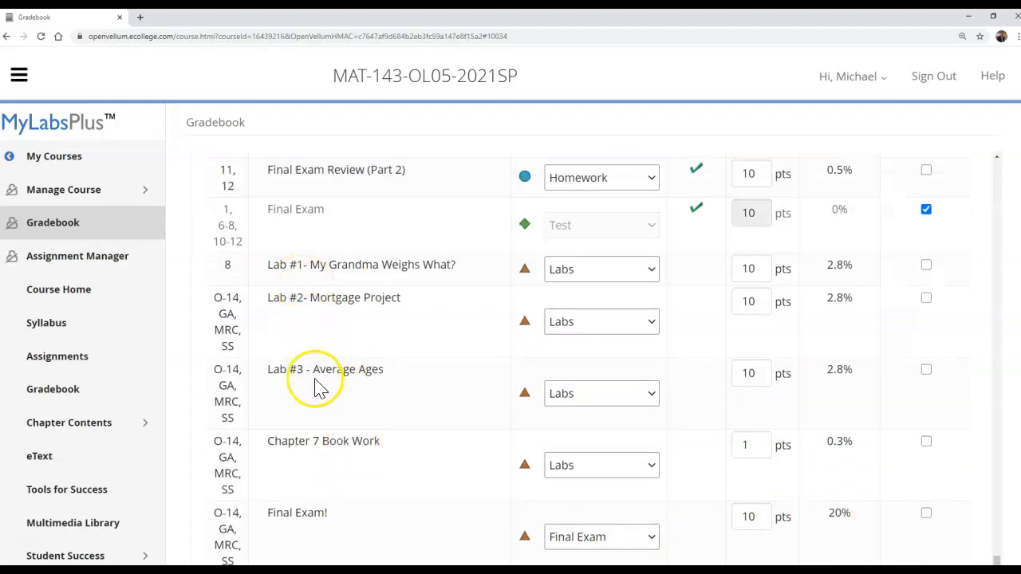
pyautogui.scroll(6, 490, 422)
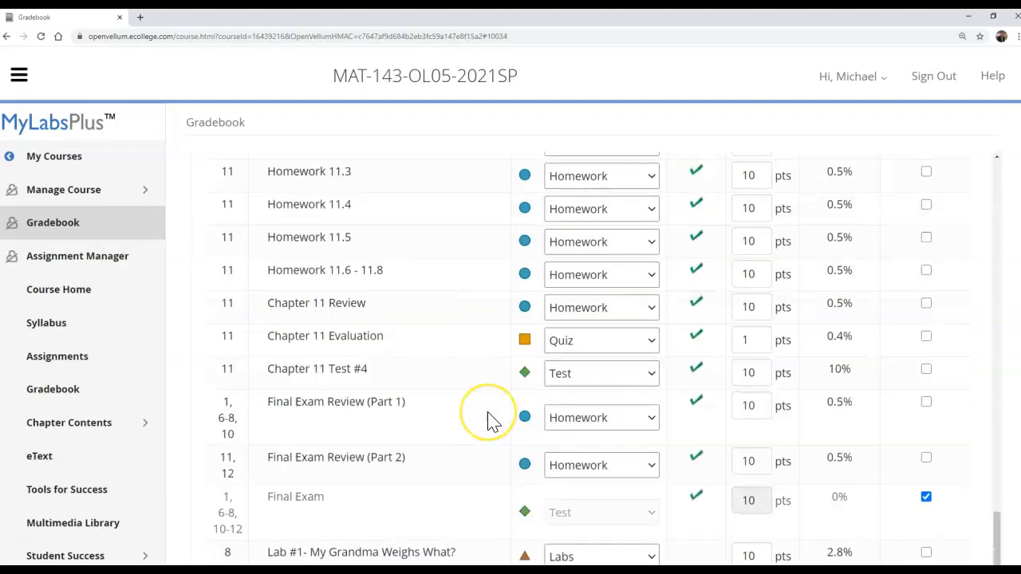
pyautogui.scroll(2, 490, 421)
pyautogui.scroll(-7, 488, 421)
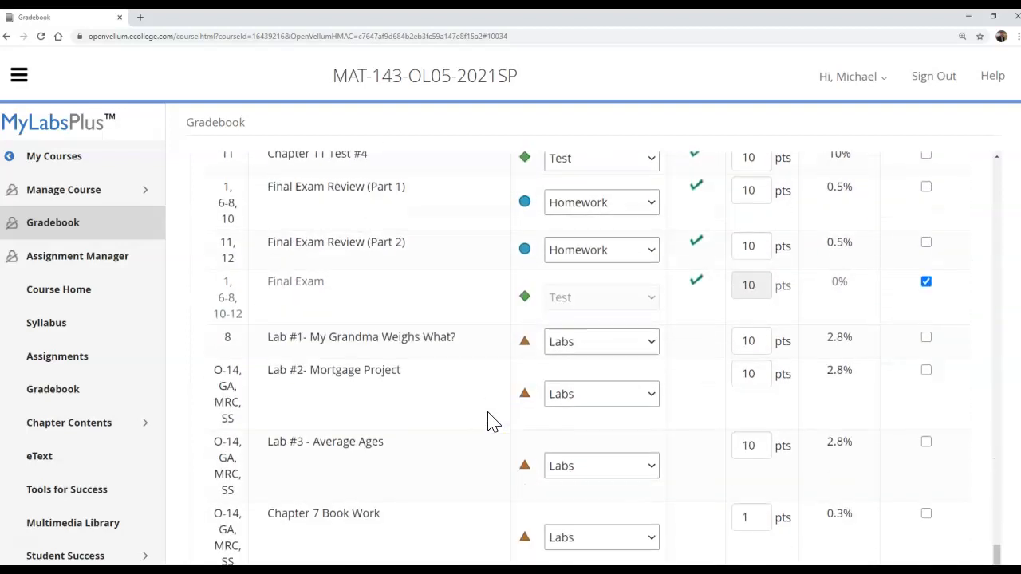
pyautogui.scroll(-3, 455, 423)
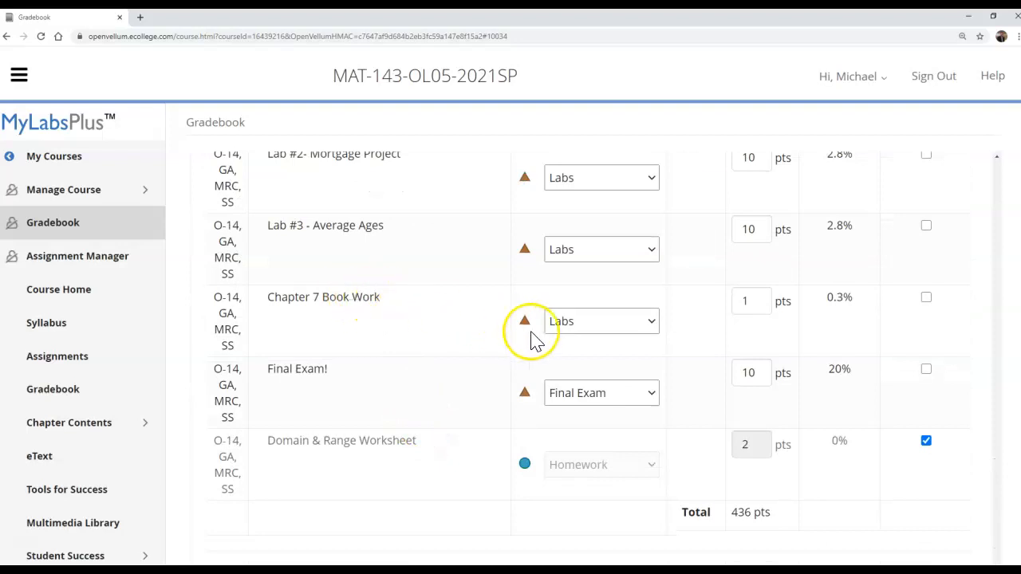
# - Compare the points and overall percentages of the labs and Chapter 7 Book Work with those of the homework, evaluations and tests
pyautogui.scroll(5, 526, 331)
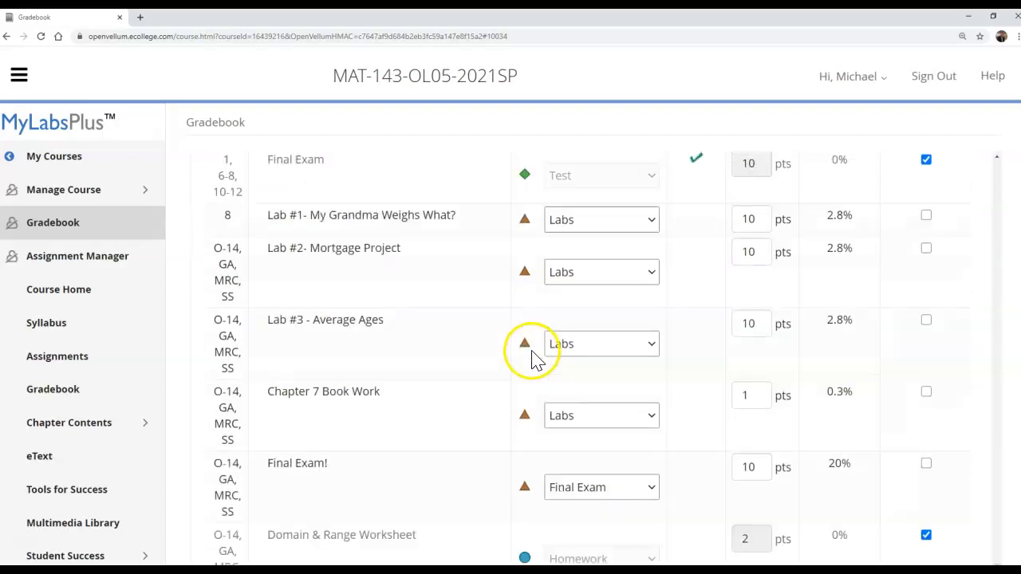
pyautogui.scroll(-2, 729, 440)
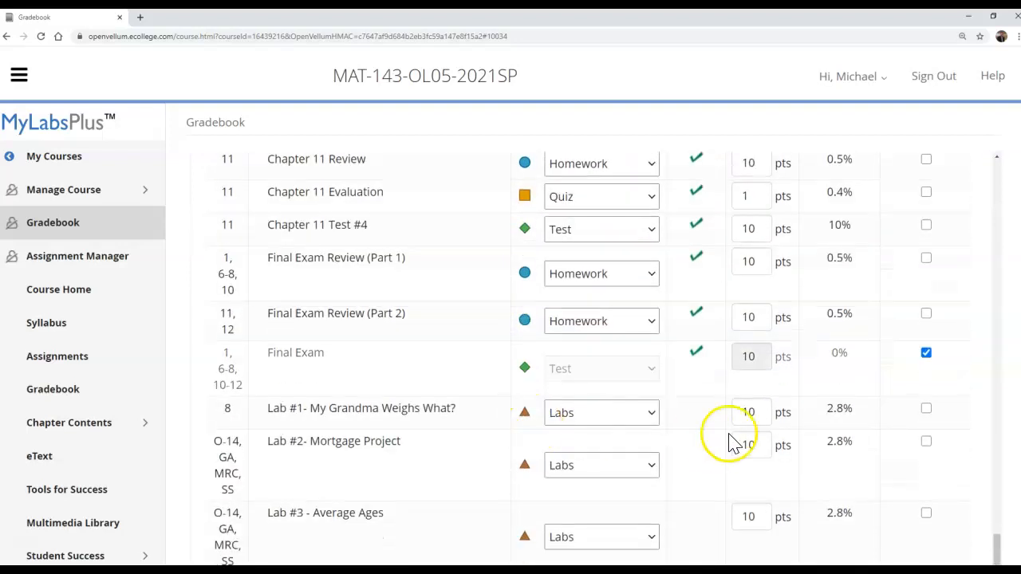
pyautogui.scroll(-2, 710, 460)
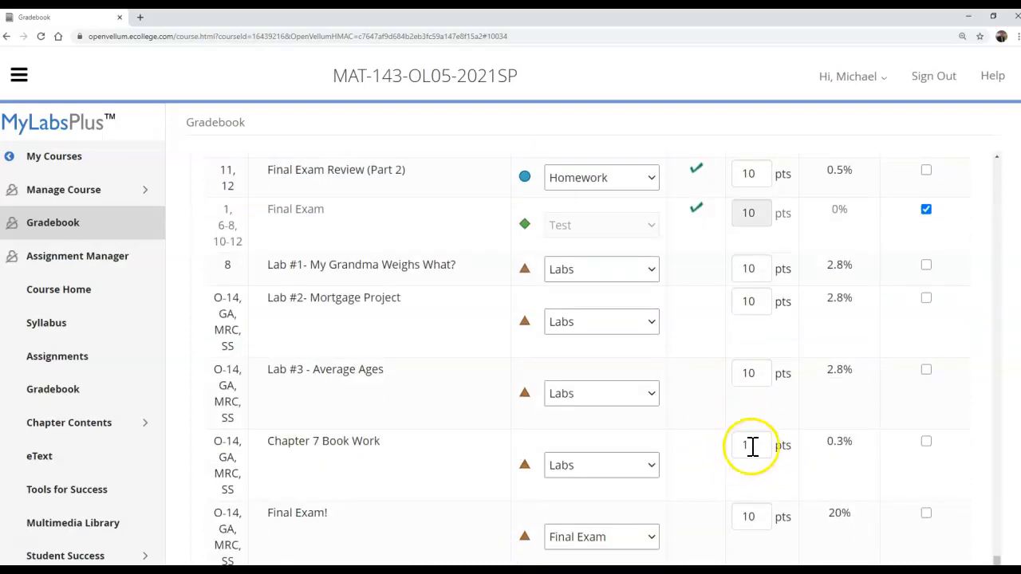
pyautogui.scroll(2, 726, 446)
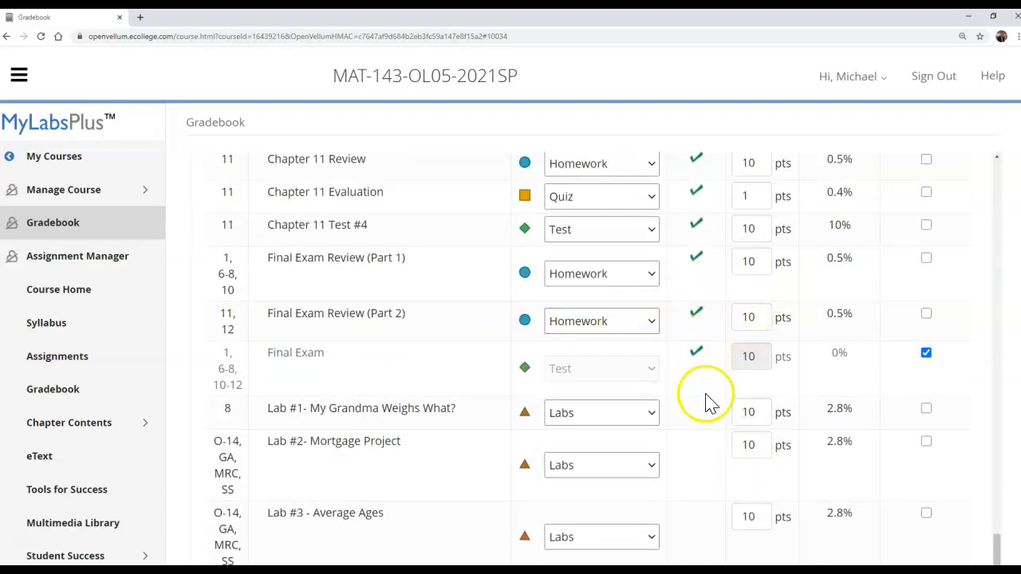
pyautogui.scroll(-4, 706, 403)
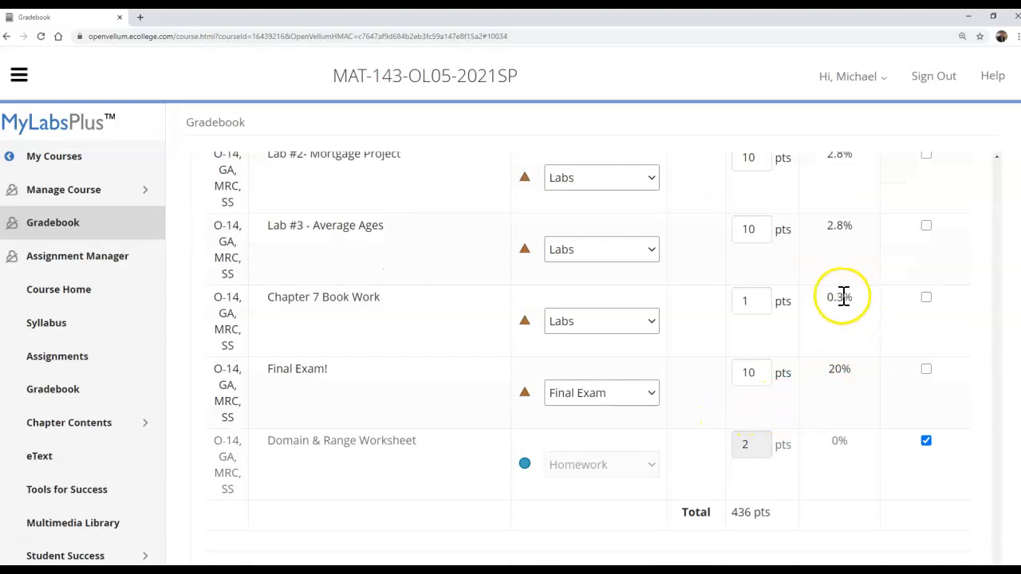
pyautogui.scroll(7, 728, 386)
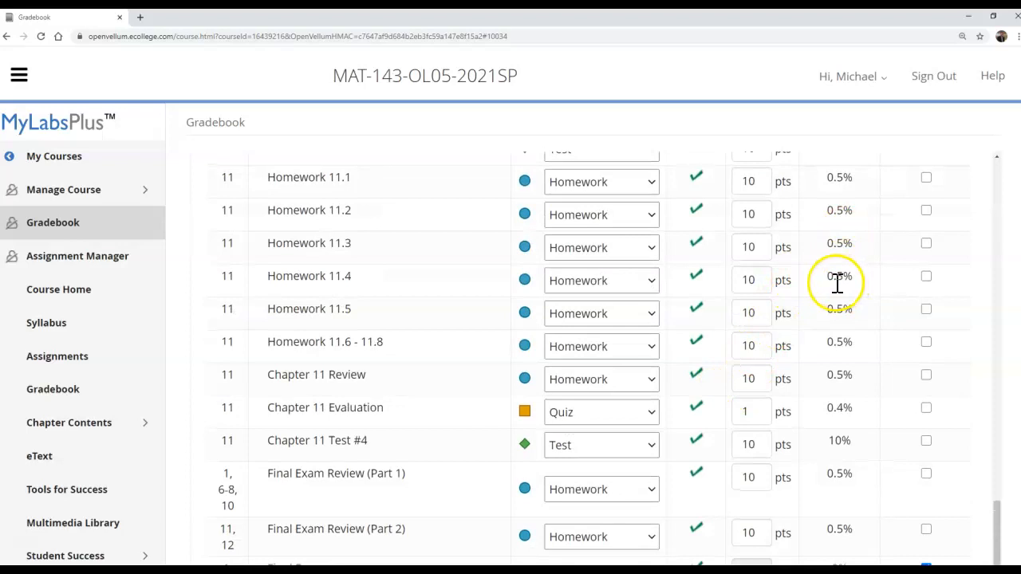
pyautogui.scroll(-6, 765, 373)
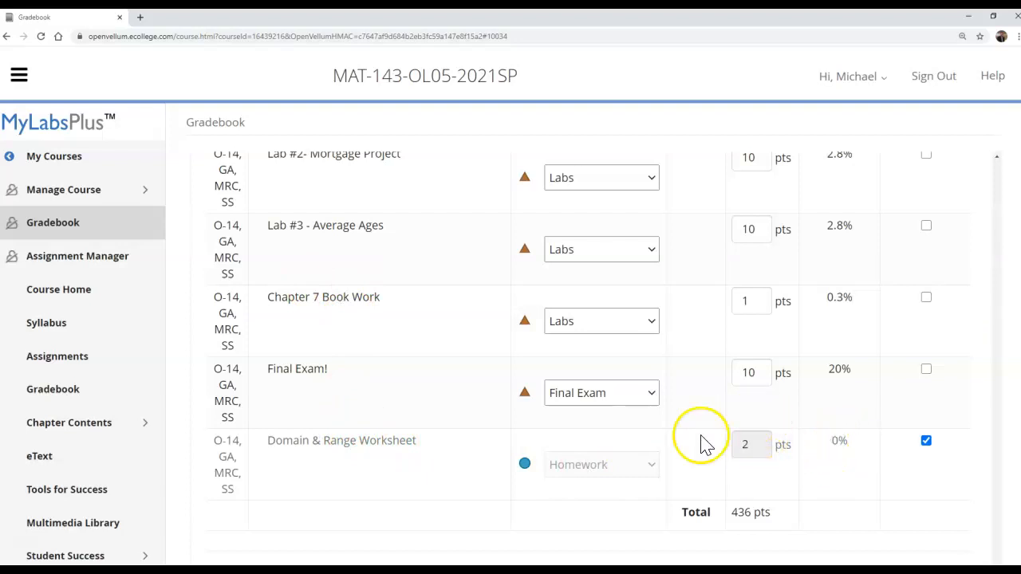
pyautogui.scroll(8, 346, 462)
pyautogui.scroll(5, 346, 461)
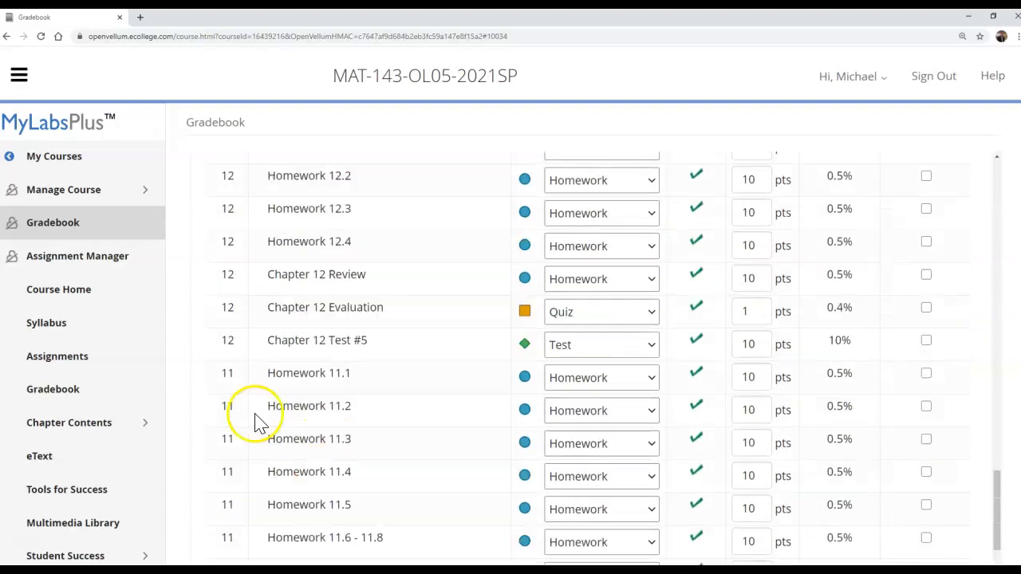
# - Open the assignment manager, view the assignment creation options and check the category, assigned status and dates of the first assignments
pyautogui.click(92, 261)
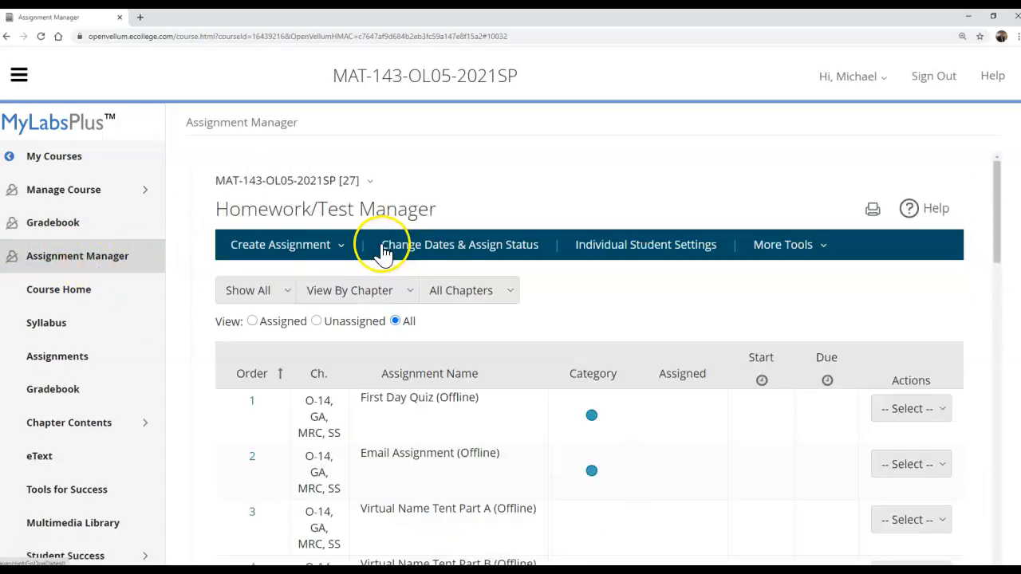
pyautogui.click(295, 252)
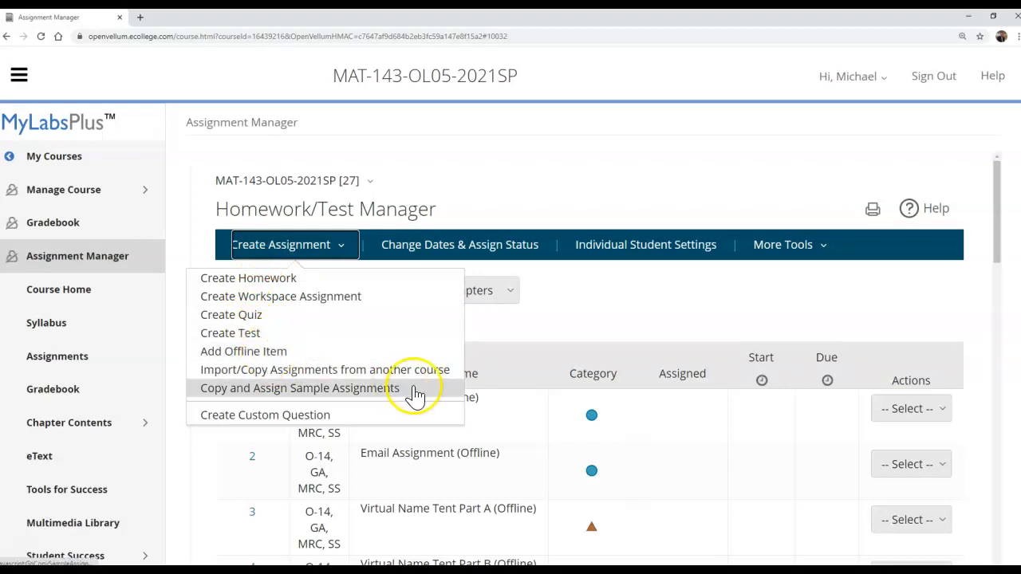
pyautogui.scroll(-2, 504, 440)
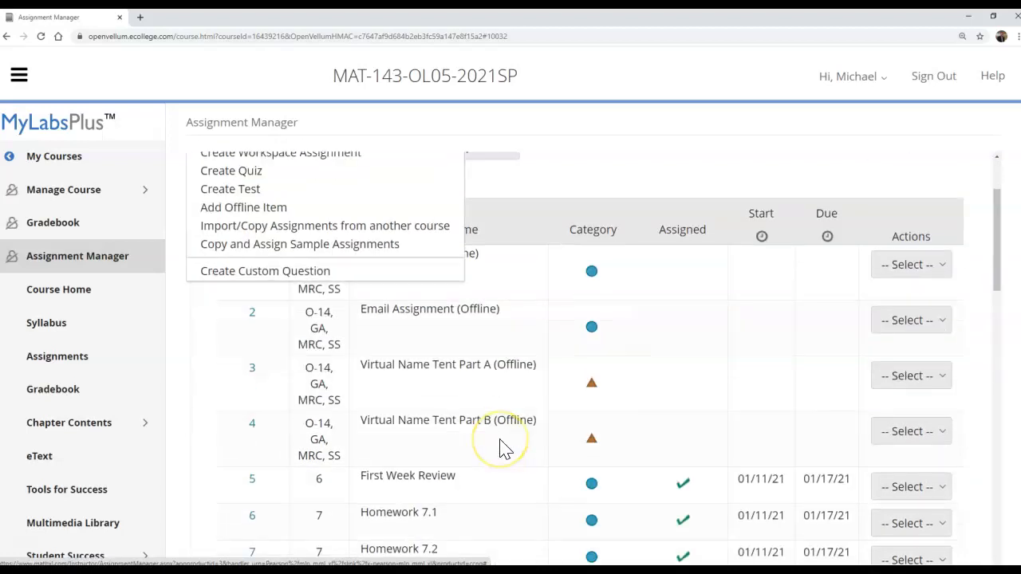
pyautogui.click(558, 200)
pyautogui.scroll(-2, 506, 312)
pyautogui.scroll(2, 497, 338)
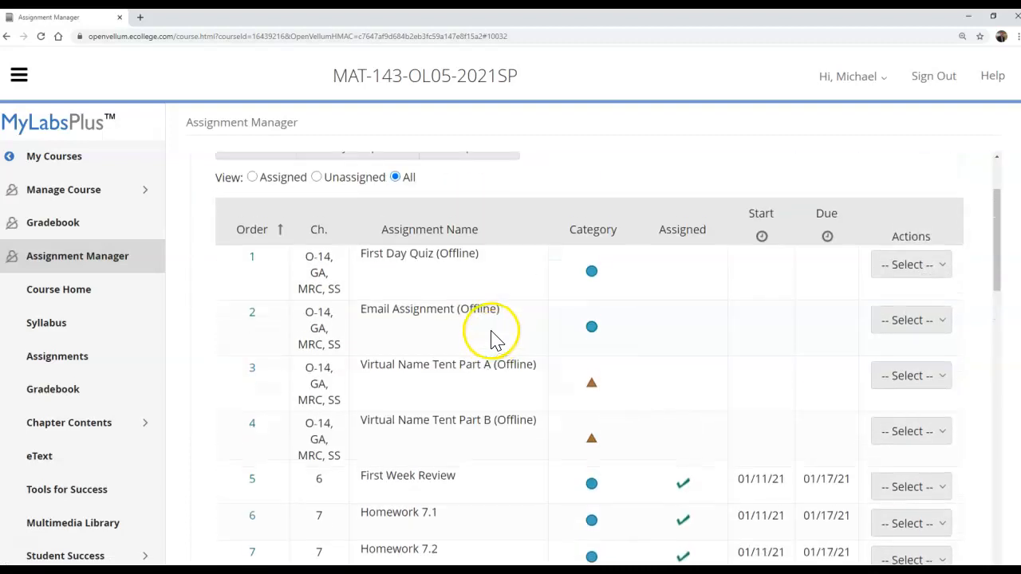
pyautogui.scroll(-2, 492, 338)
pyautogui.scroll(-2, 550, 391)
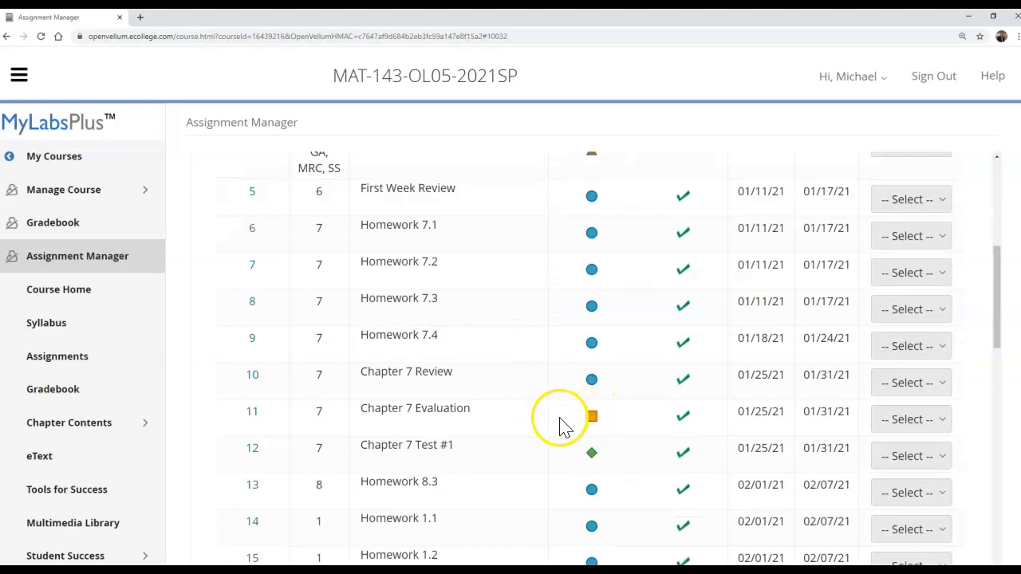
# - Return to the gradebook's Change Weights and Categories page and review the weight of each category
pyautogui.click(56, 225)
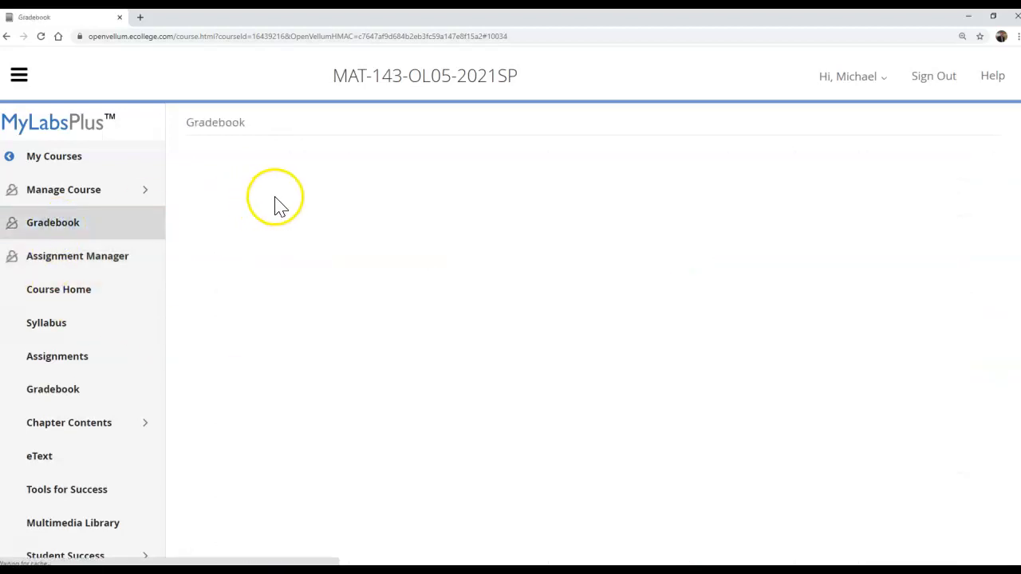
pyautogui.click(443, 245)
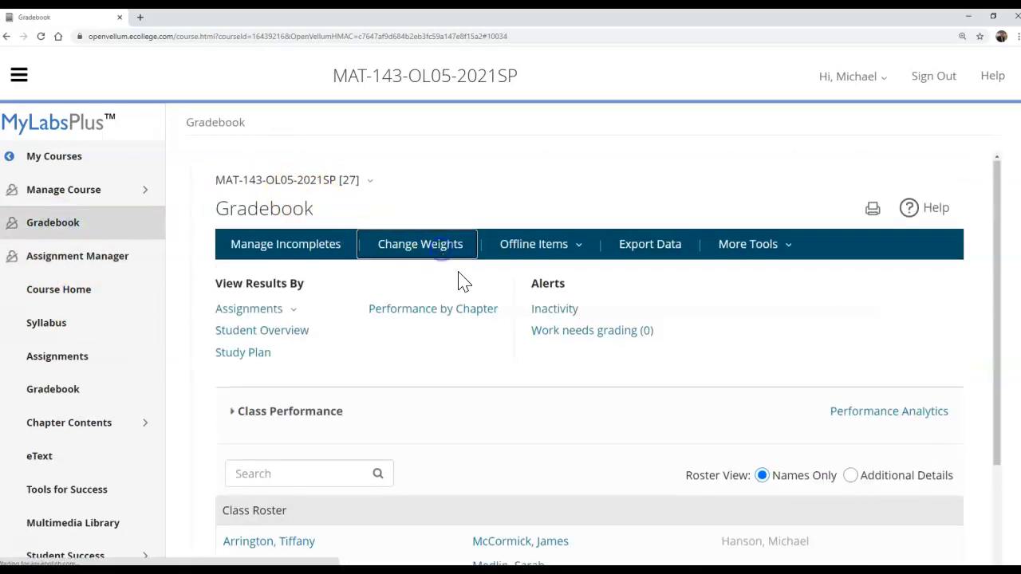
pyautogui.scroll(-3, 471, 363)
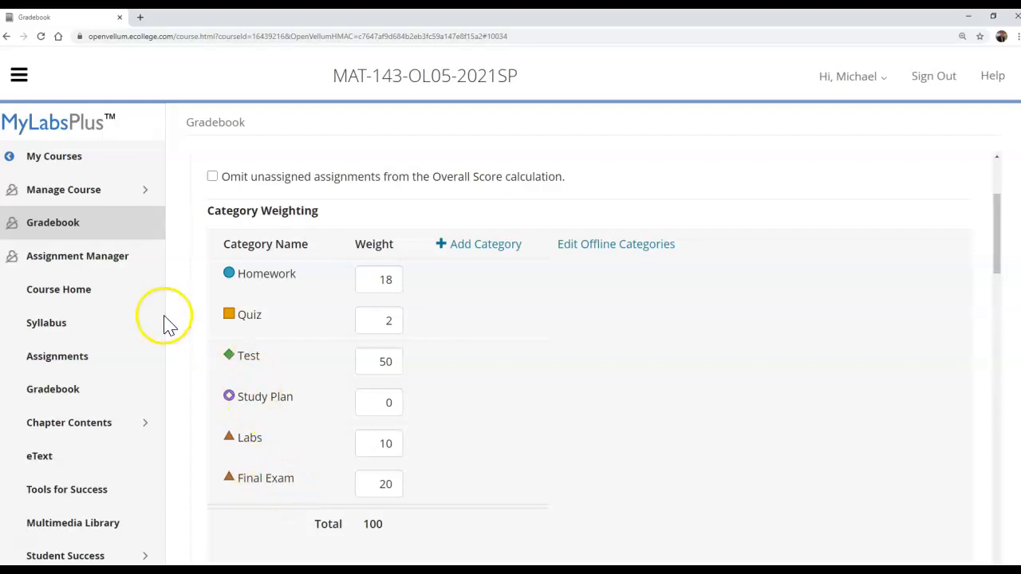
# - Open the assignment manager and examine the category symbols, assigned status and dates throughout the whole assignment list, including the offline items
pyautogui.click(70, 254)
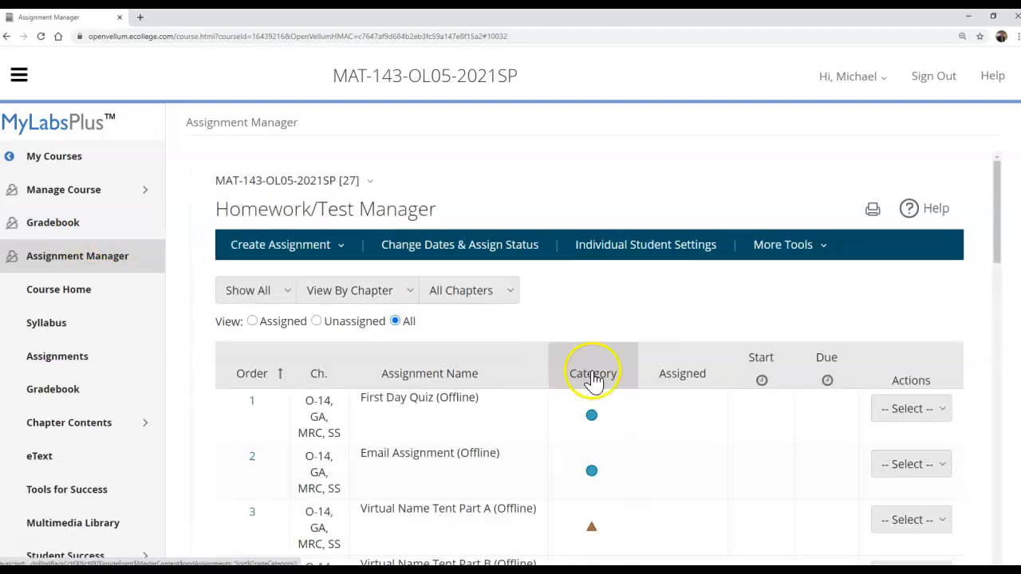
pyautogui.scroll(-5, 479, 412)
pyautogui.scroll(-7, 476, 414)
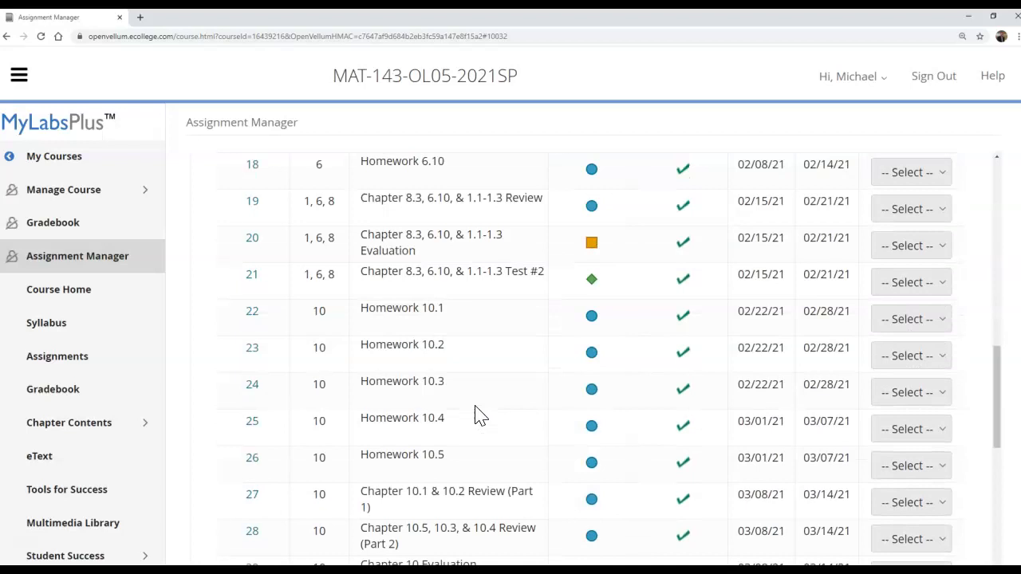
pyautogui.scroll(-10, 476, 414)
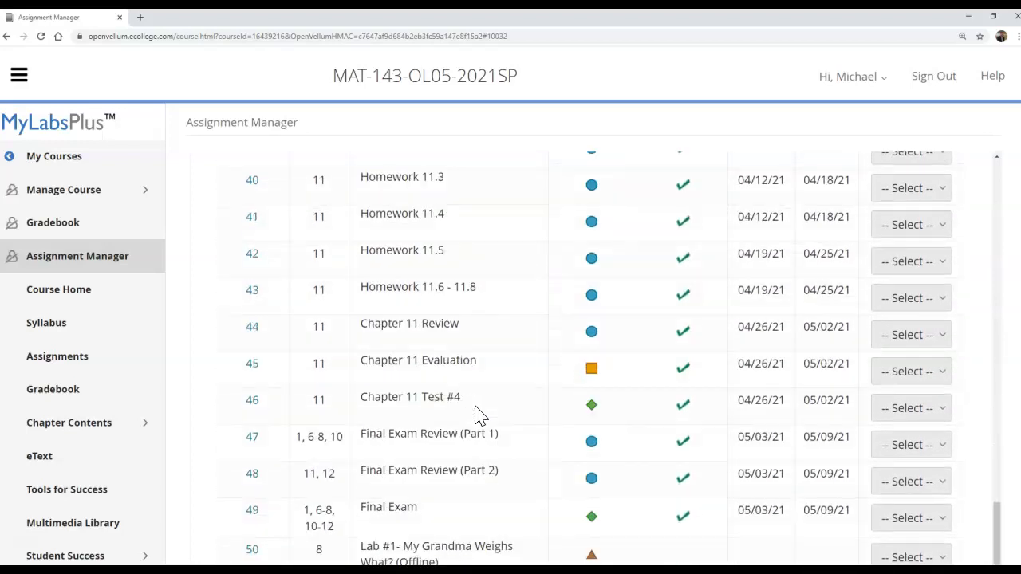
pyautogui.scroll(-4, 476, 415)
pyautogui.scroll(-2, 476, 415)
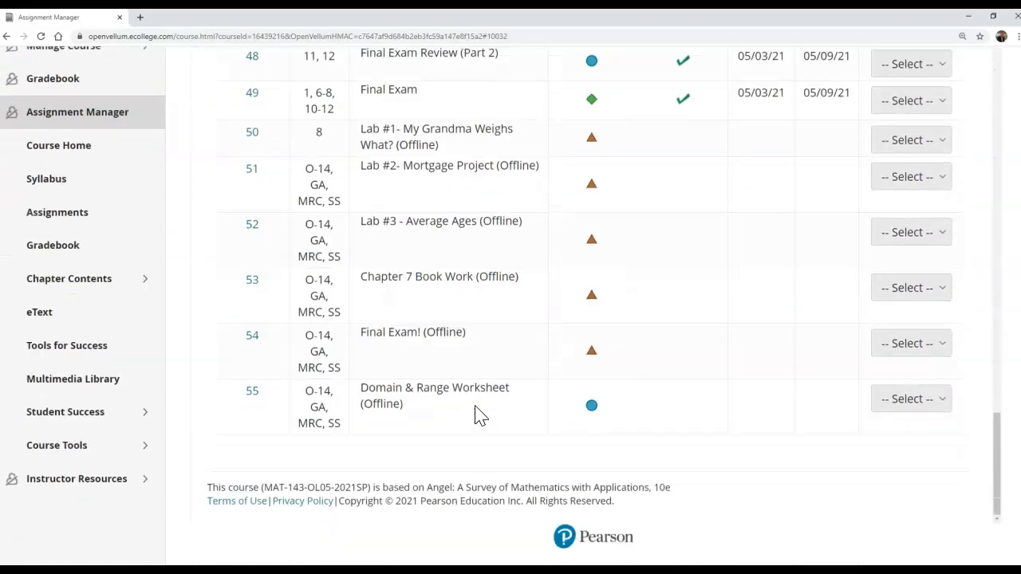
pyautogui.scroll(15, 476, 414)
pyautogui.scroll(11, 476, 415)
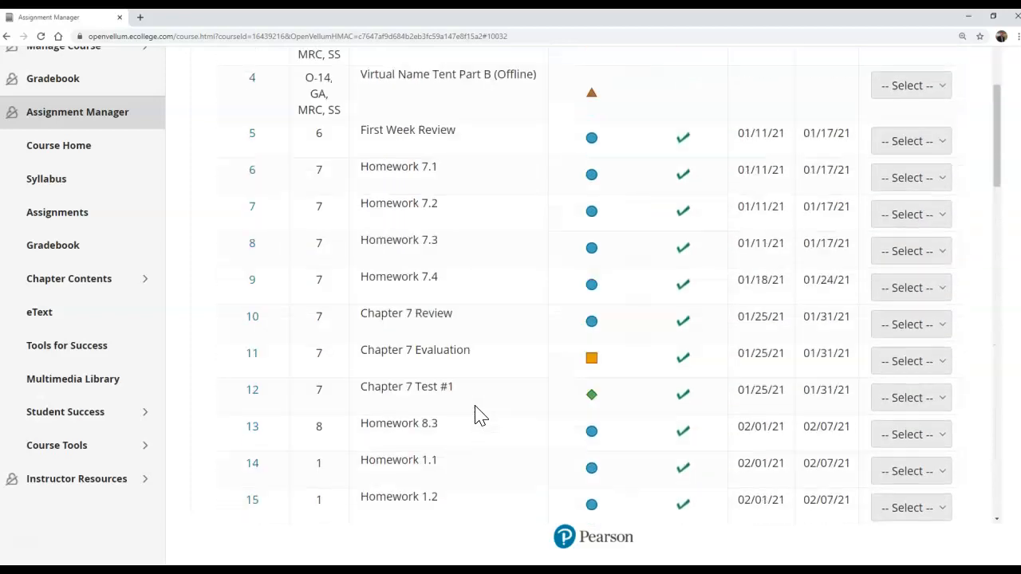